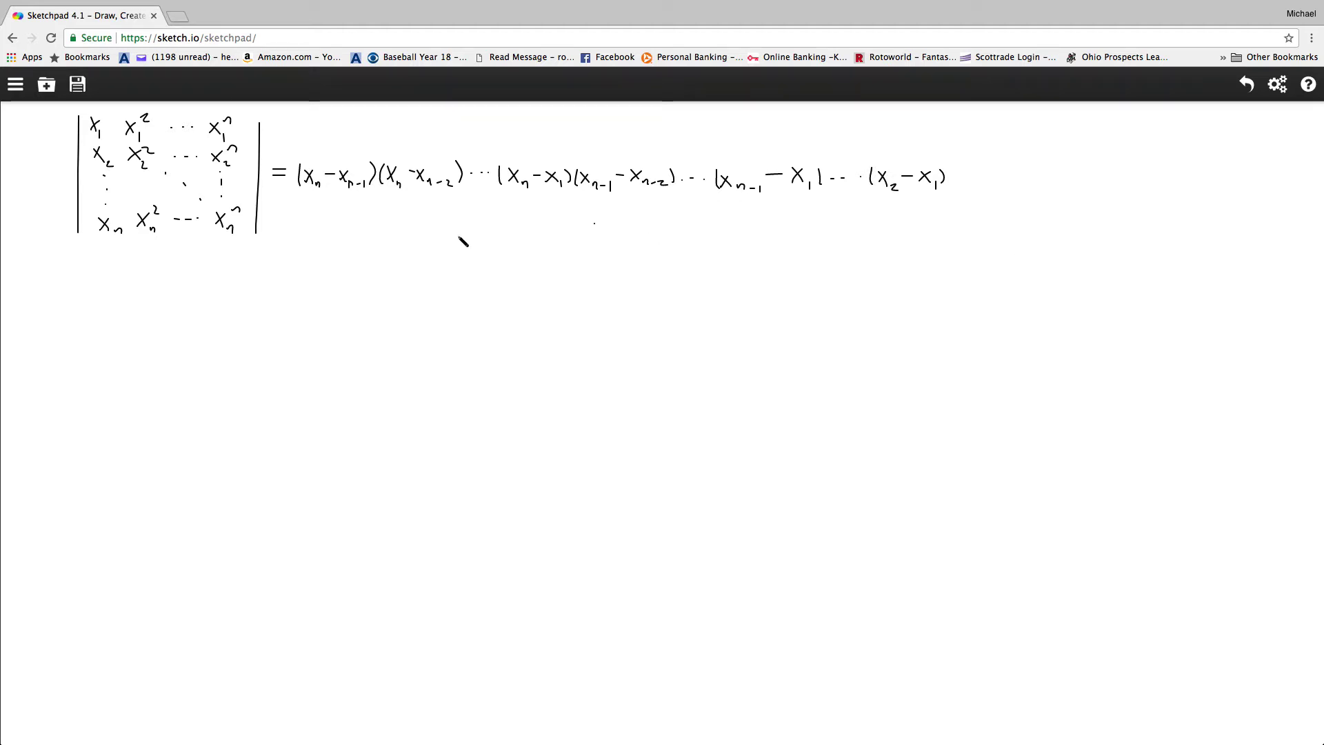
- Draw a curly brace beneath the determinant of powers of x_1 … x_n
mouse_move(63, 234)
left_mouse_down()
mouse_move(181, 261)
mouse_move(267, 235)
left_mouse_up()
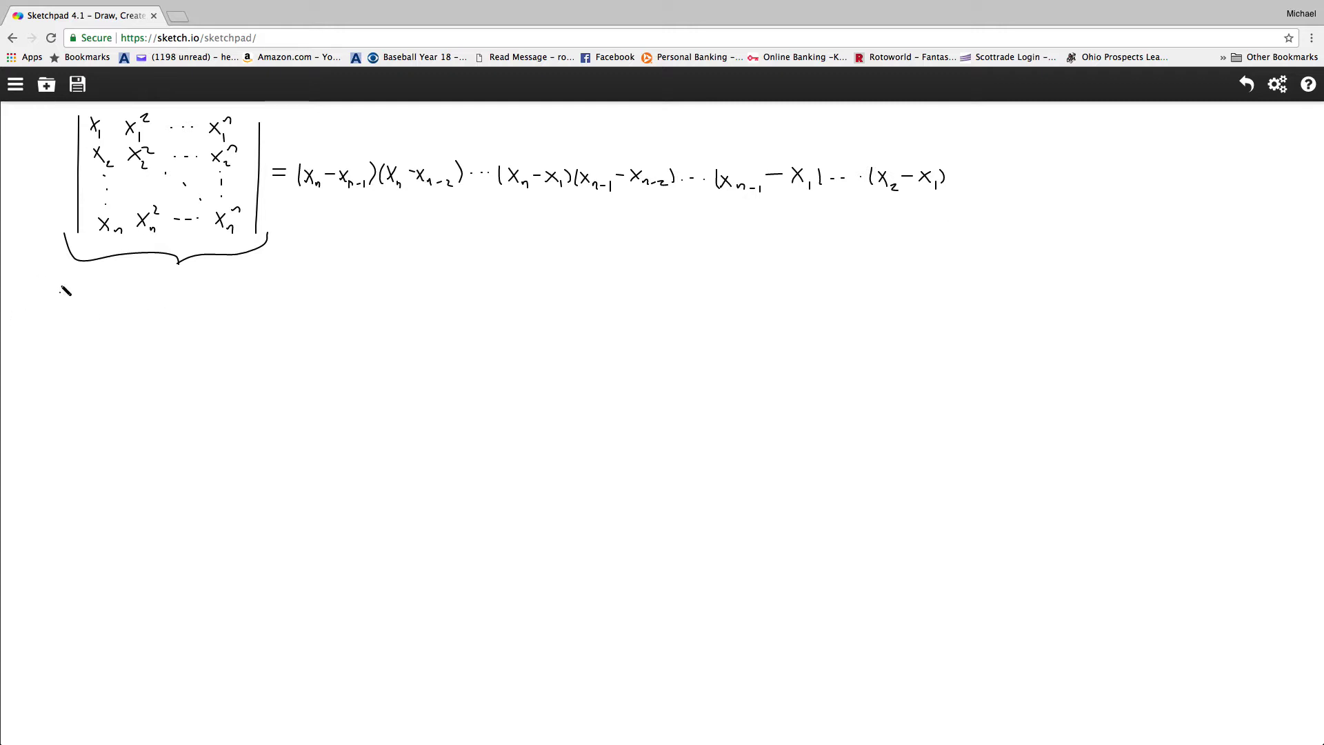
- Handwrite 'n=2, 3' and 'Assume n−1, prove n.' below the brace
mouse_move(60, 290)
left_mouse_down()
mouse_move(61, 302)
mouse_move(67, 282)
mouse_move(75, 303)
mouse_move(92, 290)
mouse_move(142, 304)
left_mouse_up()
mouse_move(50, 347)
left_mouse_down()
mouse_move(110, 337)
mouse_move(103, 347)
left_mouse_up()
left_click(136, 322)
left_click_drag(136, 333, 194, 329)
mouse_move(209, 329)
left_mouse_down()
mouse_move(242, 322)
mouse_move(249, 338)
mouse_move(303, 325)
mouse_move(285, 342)
mouse_move(345, 316)
mouse_move(366, 335)
mouse_move(404, 314)
mouse_move(403, 332)
left_mouse_up()
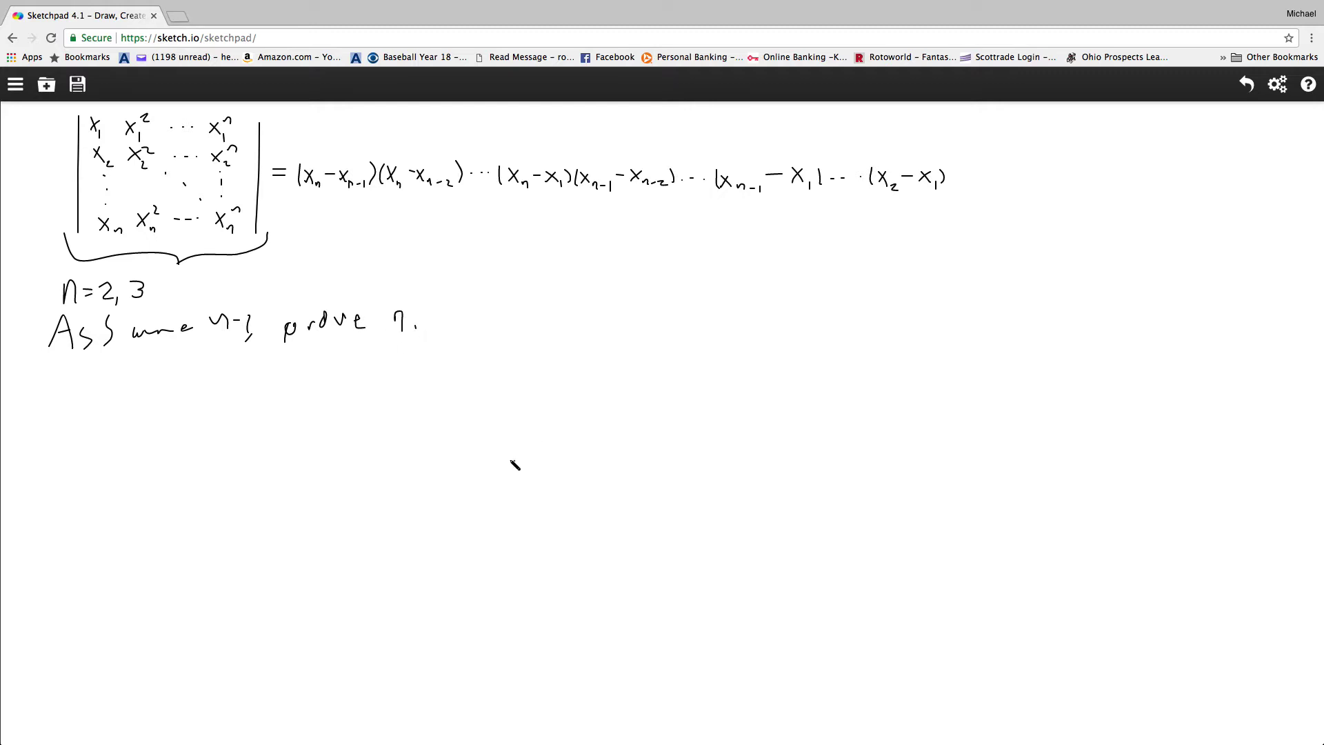
- Clear the canvas and redraw the n×n determinant from x_1…x_1^n to x_n…x_n^n
left_click(50, 40)
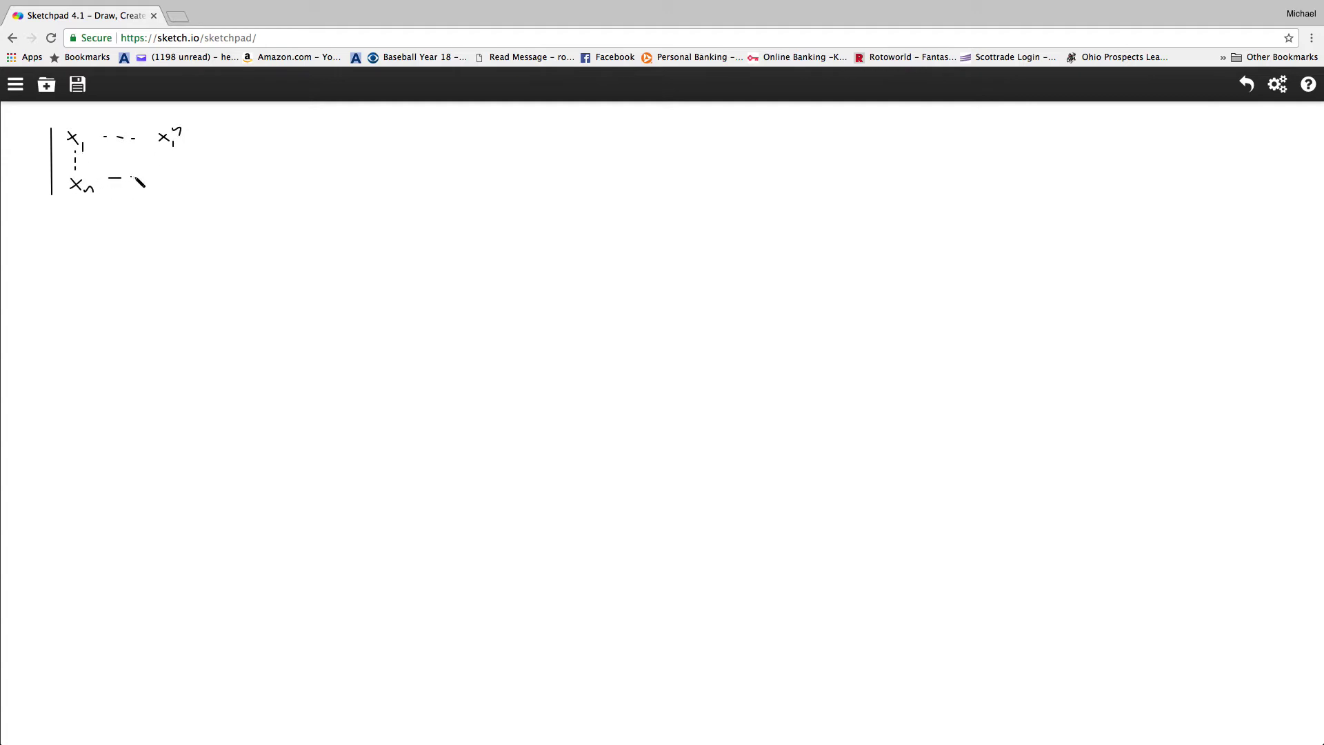
mouse_move(147, 177)
left_mouse_down()
mouse_move(188, 189)
mouse_move(191, 171)
left_mouse_up()
left_click_drag(207, 123, 204, 201)
left_click_drag(105, 151, 121, 157)
left_click_drag(146, 163, 149, 165)
left_click(243, 194)
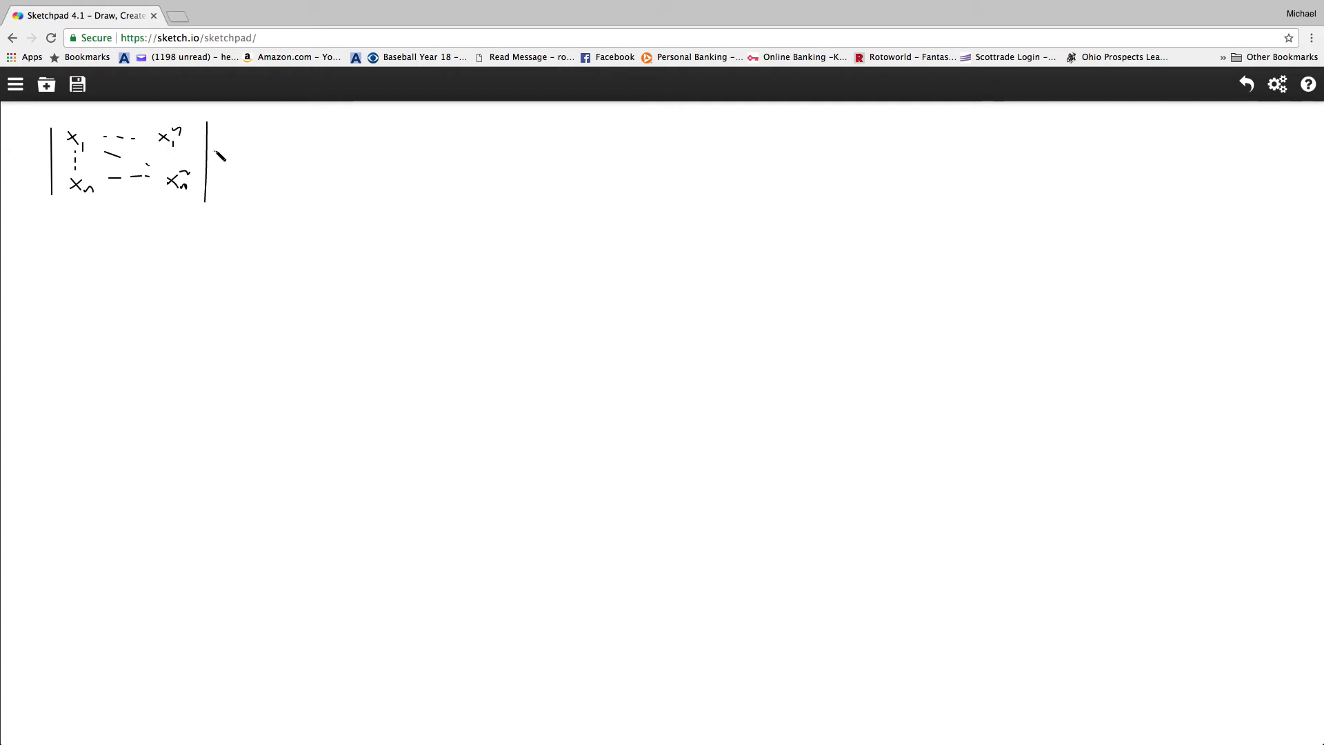
- Add an equals sign, extend the bottom-row dashes, and begin writing (−1)^n |…| + (−1)^(n+1)
left_click_drag(214, 149, 224, 156)
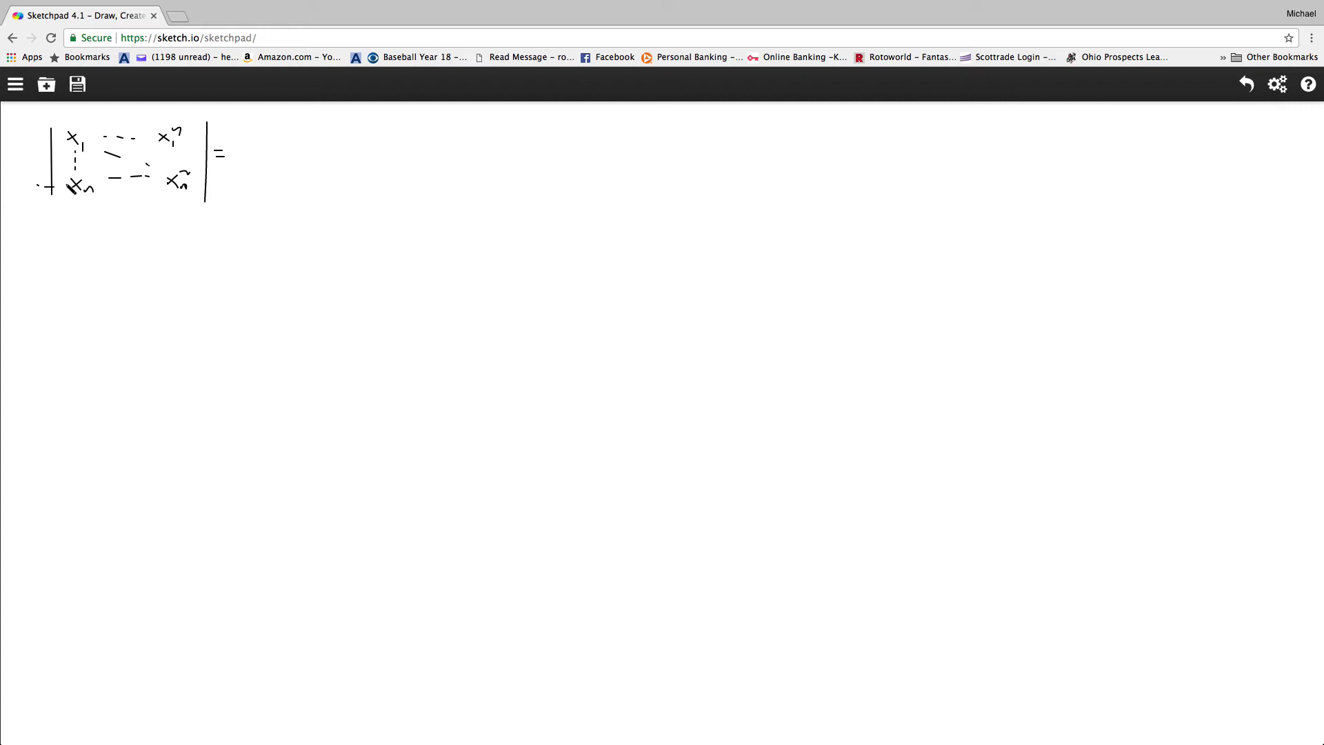
left_click_drag(116, 185, 129, 185)
left_click_drag(144, 183, 228, 189)
left_click(62, 218)
mouse_move(246, 148)
left_mouse_down()
mouse_move(242, 165)
mouse_move(260, 152)
mouse_move(274, 164)
mouse_move(290, 139)
mouse_move(310, 183)
mouse_move(364, 131)
mouse_move(364, 181)
mouse_move(392, 146)
mouse_move(439, 164)
mouse_move(450, 132)
mouse_move(469, 137)
left_mouse_up()
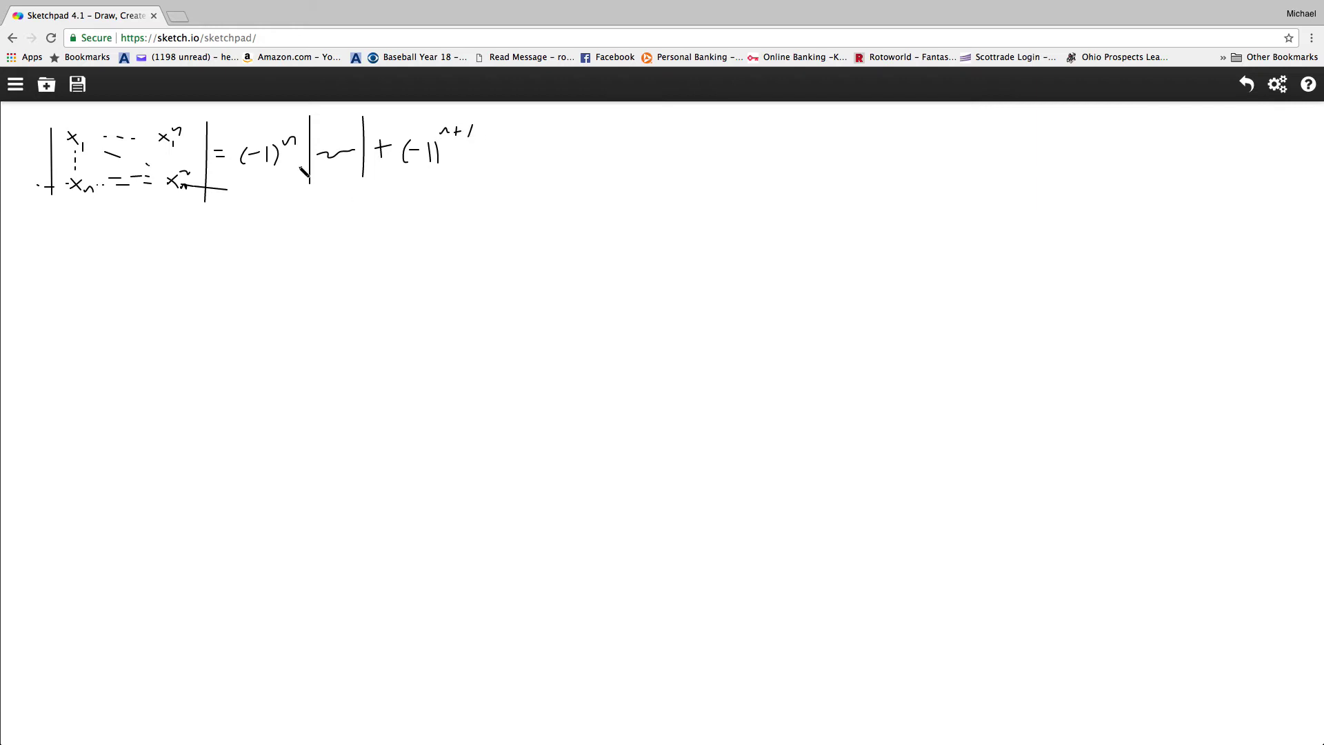
- Write the x_n terms, a '+ …' ellipsis, and the final (−1)^(2n) x_n^n term
left_click_drag(307, 152, 295, 162)
mouse_move(487, 148)
left_mouse_down()
mouse_move(472, 158)
mouse_move(495, 164)
mouse_move(498, 142)
mouse_move(520, 187)
mouse_move(576, 154)
mouse_move(602, 184)
mouse_move(629, 154)
mouse_move(675, 159)
left_mouse_up()
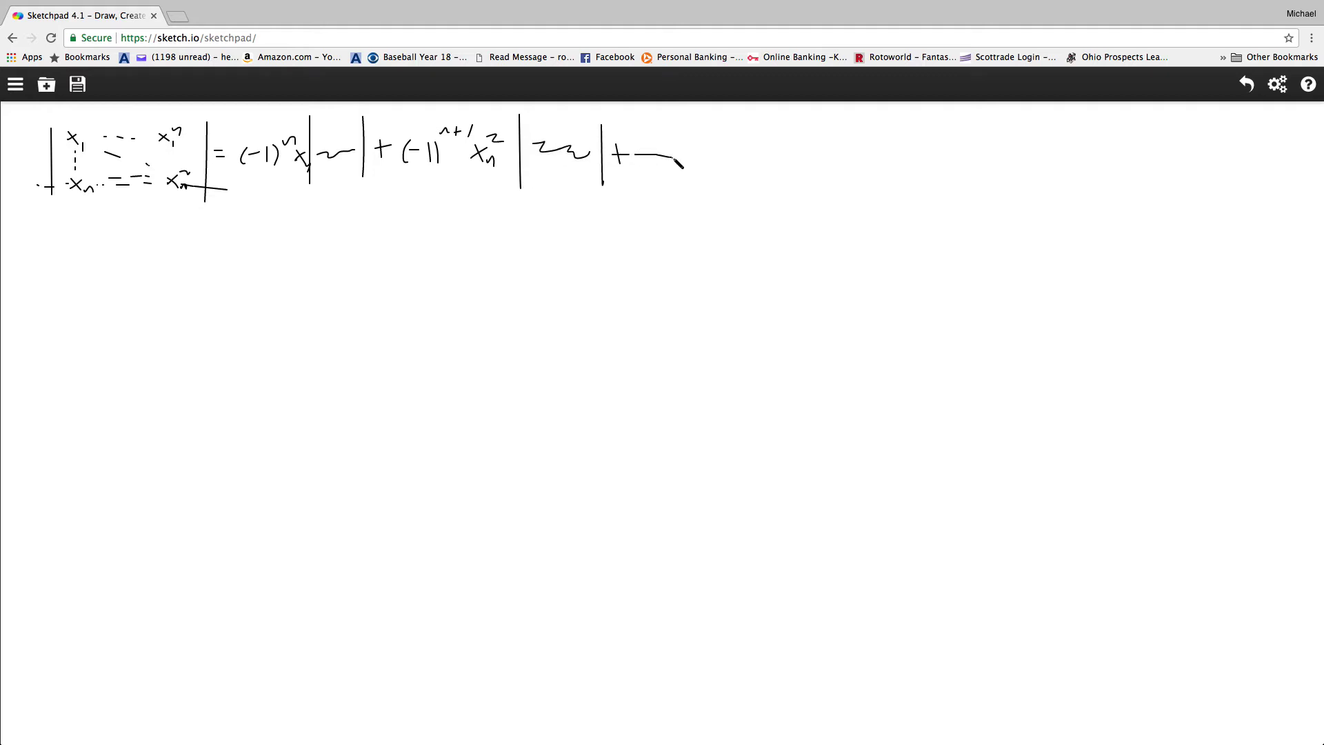
key("ctrl+z")
left_click(638, 154)
left_click(653, 154)
key("ctrl+z")
mouse_move(712, 144)
left_mouse_down()
mouse_move(714, 155)
mouse_move(753, 148)
mouse_move(770, 166)
mouse_move(799, 140)
left_mouse_up()
mouse_move(729, 167)
left_mouse_down()
mouse_move(768, 133)
mouse_move(804, 145)
mouse_move(759, 210)
left_mouse_up()
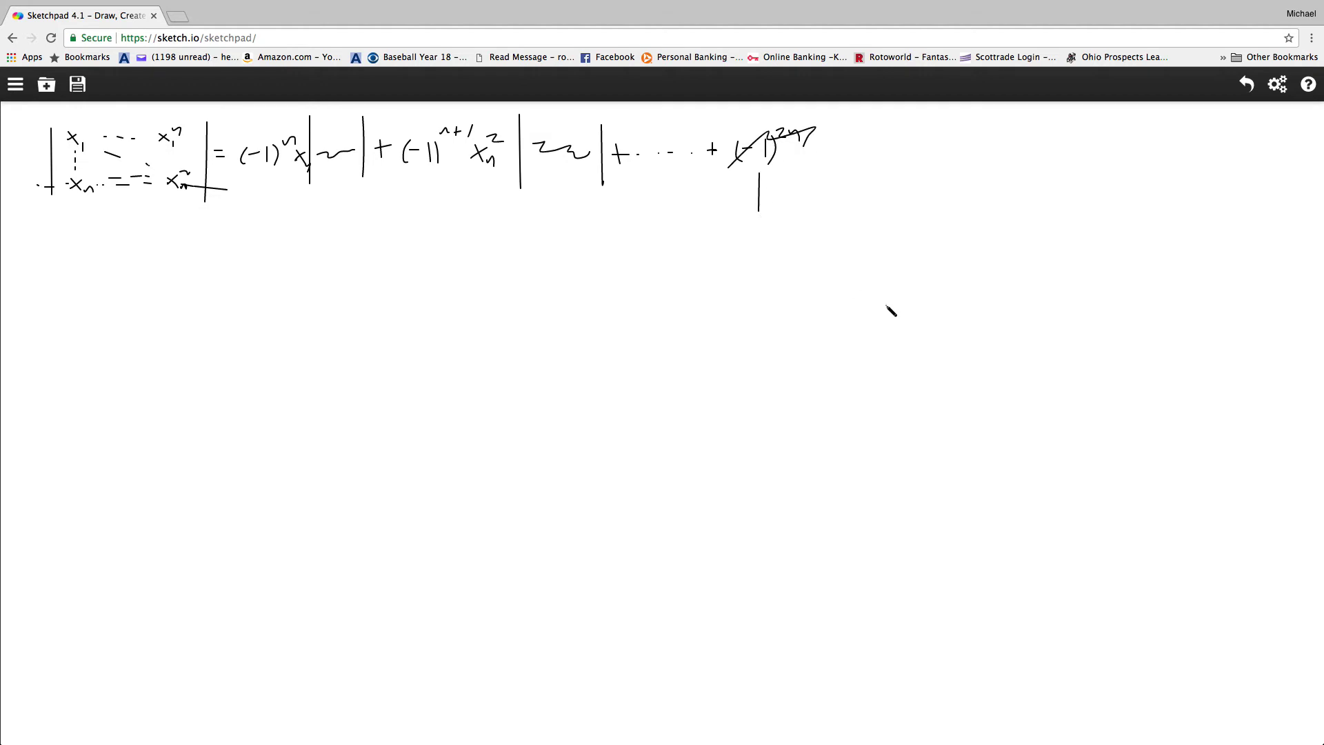
mouse_move(831, 138)
left_mouse_down()
mouse_move(822, 158)
mouse_move(835, 164)
mouse_move(843, 141)
mouse_move(860, 181)
left_mouse_up()
- Draw the (n−1)×(n−1) minor from x_1 to x_{n−1}^{n−1} and set it equal to P(x_n)
mouse_move(866, 127)
left_mouse_down()
mouse_move(869, 116)
mouse_move(880, 135)
mouse_move(896, 124)
left_mouse_up()
mouse_move(901, 125)
left_mouse_down()
mouse_move(946, 137)
mouse_move(960, 136)
mouse_move(958, 115)
mouse_move(970, 121)
left_mouse_up()
mouse_move(863, 162)
left_mouse_down()
mouse_move(898, 182)
mouse_move(912, 162)
left_mouse_up()
left_click_drag(916, 162, 956, 167)
left_click_drag(955, 158, 947, 167)
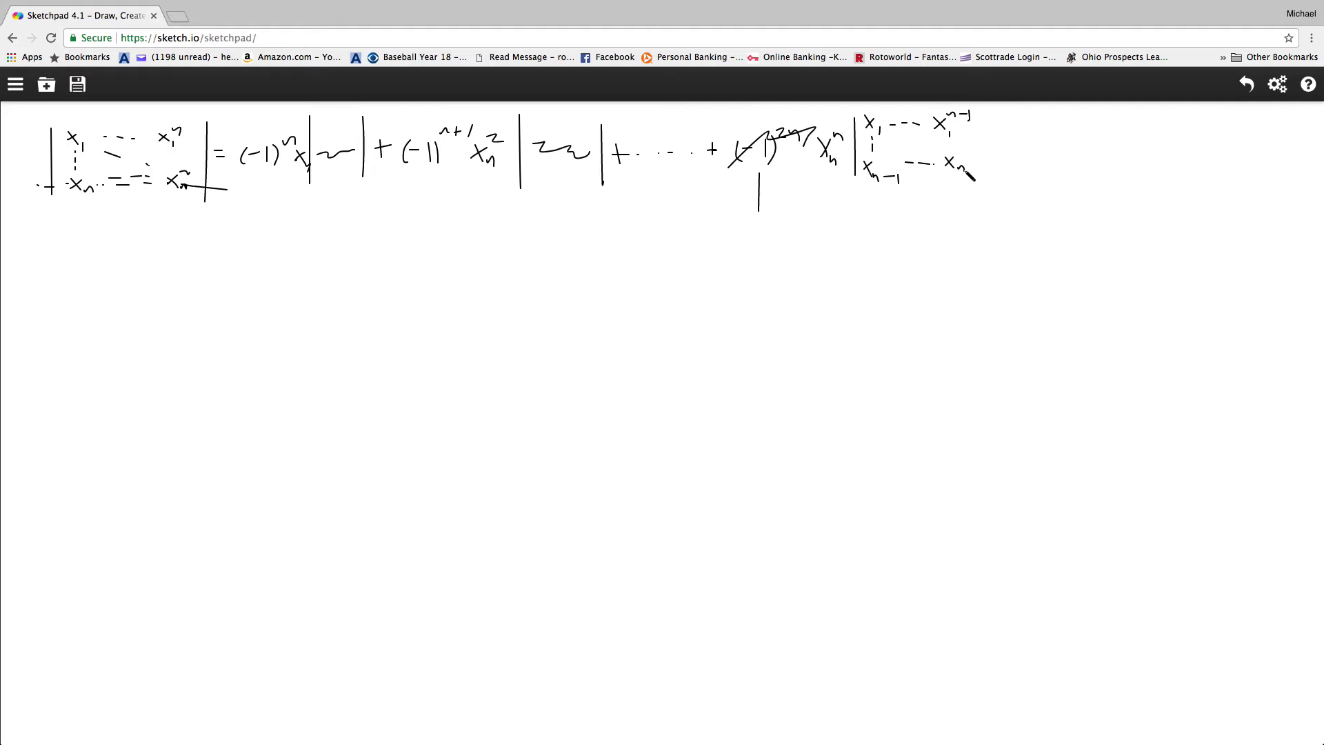
left_click_drag(959, 153, 985, 153)
left_click(953, 131)
left_click(954, 137)
left_click_drag(886, 134, 892, 138)
left_click_drag(906, 142, 932, 154)
left_click_drag(991, 106, 991, 174)
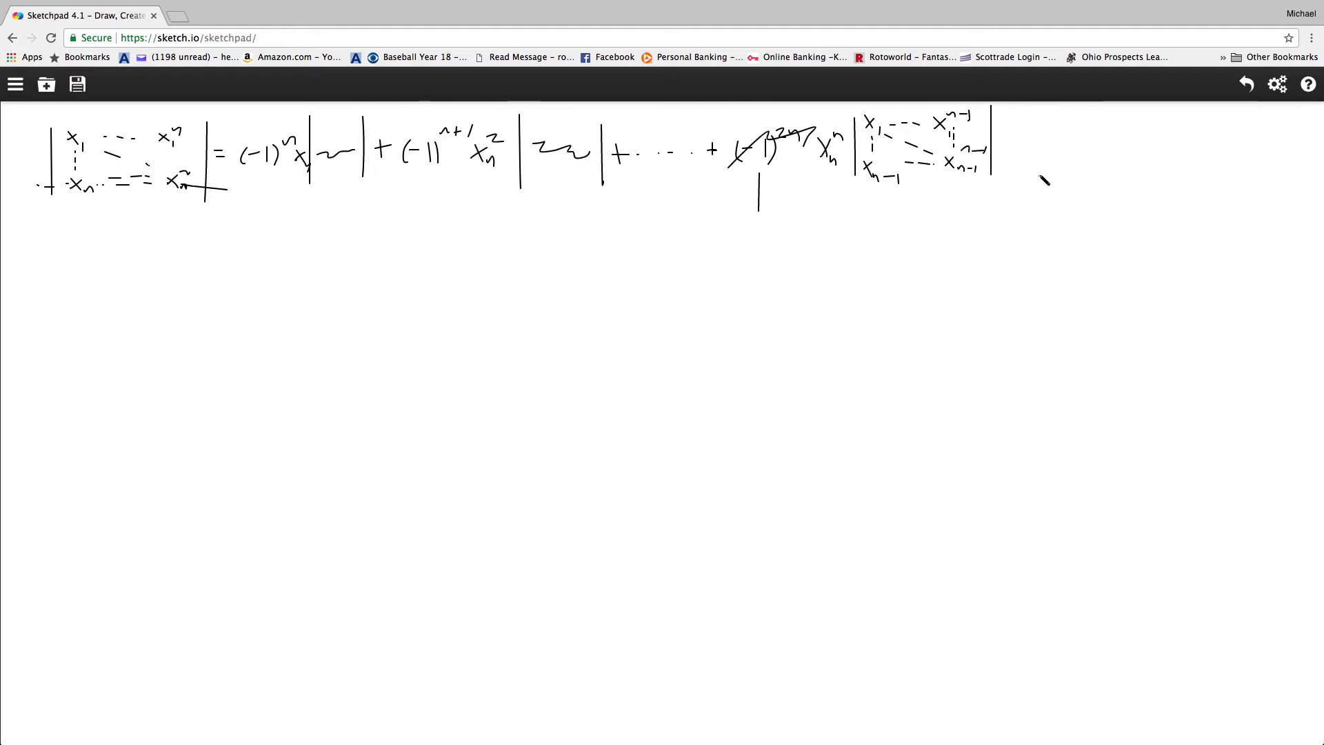
mouse_move(1011, 126)
left_mouse_down()
mouse_move(1060, 143)
mouse_move(1061, 127)
mouse_move(1087, 146)
mouse_move(1125, 140)
mouse_move(1138, 154)
left_mouse_up()
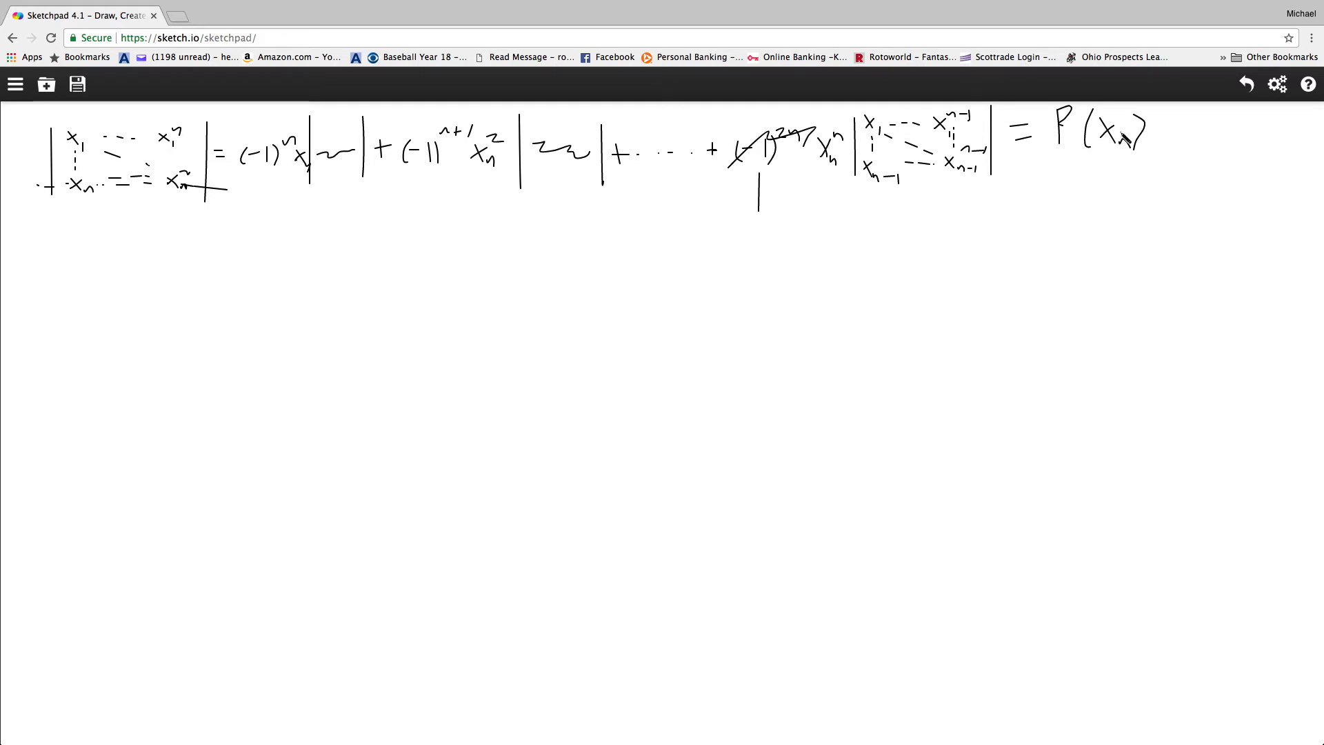
- Start a new line reading 'P(x_i) =' followed by a determinant's opening bar
left_click(635, 241)
left_click(213, 258)
mouse_move(43, 240)
left_mouse_down()
mouse_move(47, 278)
mouse_move(62, 244)
mouse_move(45, 260)
mouse_move(81, 271)
mouse_move(158, 231)
mouse_move(165, 297)
left_mouse_up()
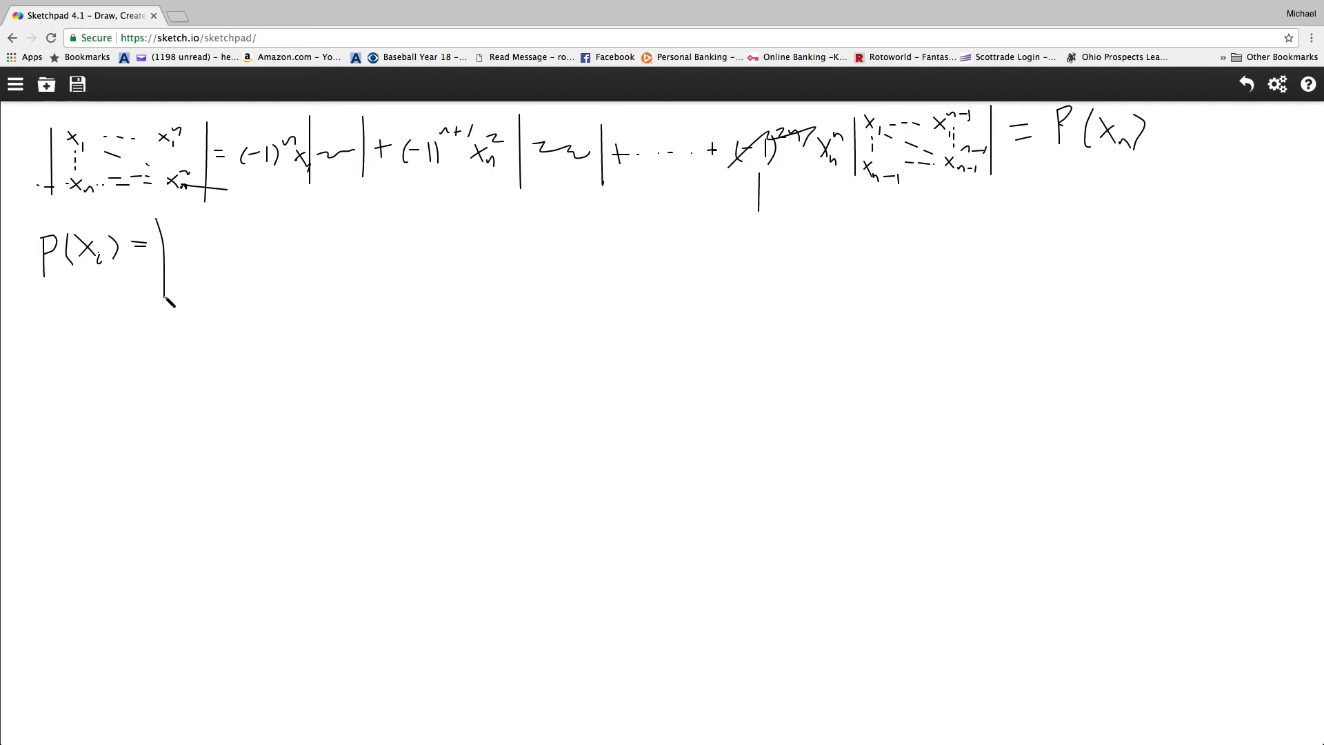
- Write the determinant's top row x_1 … x_1^n, a dotted column, and the middle row
left_click(179, 287)
mouse_move(174, 220)
left_mouse_down()
mouse_move(191, 236)
mouse_move(215, 226)
left_mouse_up()
mouse_move(217, 225)
left_mouse_down()
mouse_move(275, 234)
mouse_move(257, 233)
mouse_move(294, 216)
left_mouse_up()
left_click(236, 226)
left_click_drag(188, 239, 188, 246)
mouse_move(188, 251)
left_mouse_down()
mouse_move(194, 272)
mouse_move(180, 273)
mouse_move(215, 267)
left_mouse_up()
left_click(201, 274)
left_click_drag(219, 268, 224, 267)
left_click_drag(229, 267, 271, 273)
mouse_move(270, 263)
left_mouse_down()
mouse_move(260, 274)
mouse_move(284, 260)
left_mouse_up()
left_click(275, 275)
mouse_move(194, 287)
left_mouse_down()
mouse_move(197, 318)
mouse_move(185, 318)
mouse_move(202, 330)
mouse_move(220, 307)
left_mouse_up()
- Complete the bottom x_i row, diagonal dashes and dotted columns, and close the determinant
left_click(200, 318)
left_click_drag(222, 309, 275, 318)
left_click(250, 309)
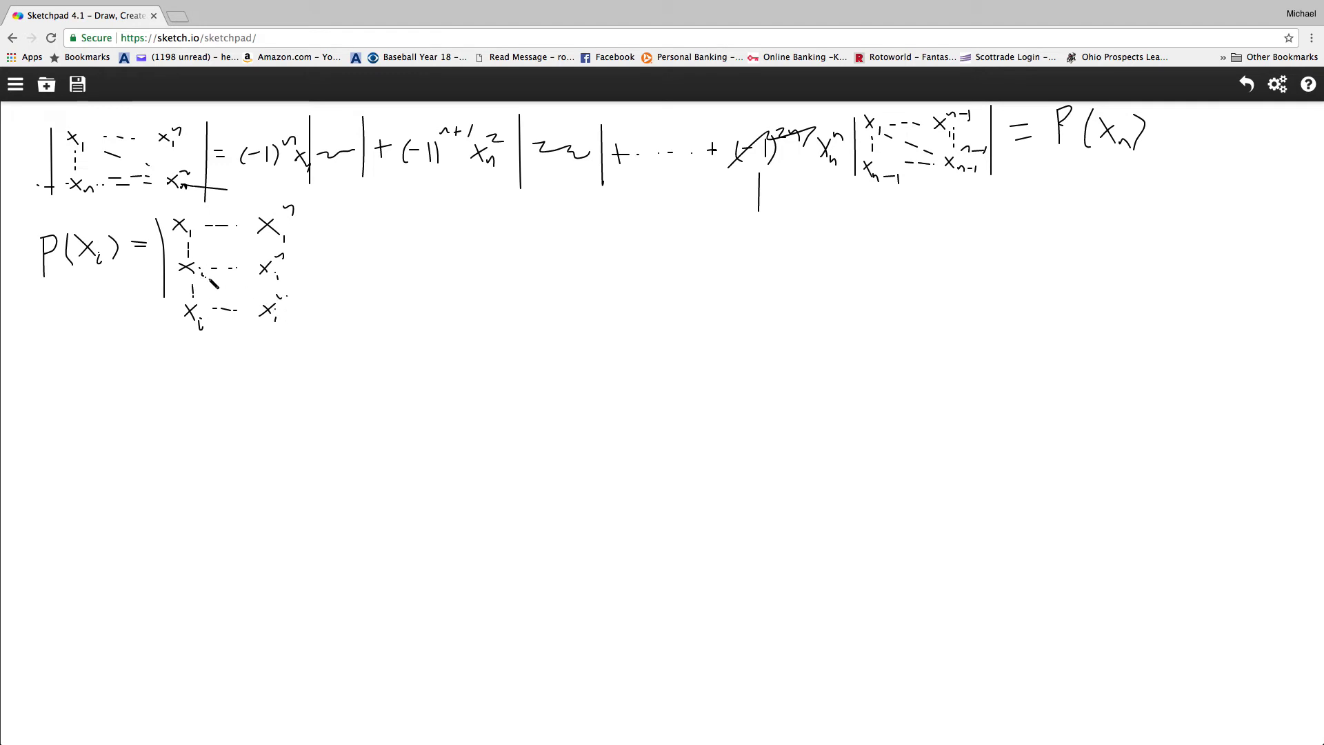
left_click_drag(204, 277, 229, 287)
left_click_drag(239, 291, 249, 299)
left_click(252, 302)
left_click_drag(205, 240, 235, 256)
left_click_drag(312, 209, 318, 331)
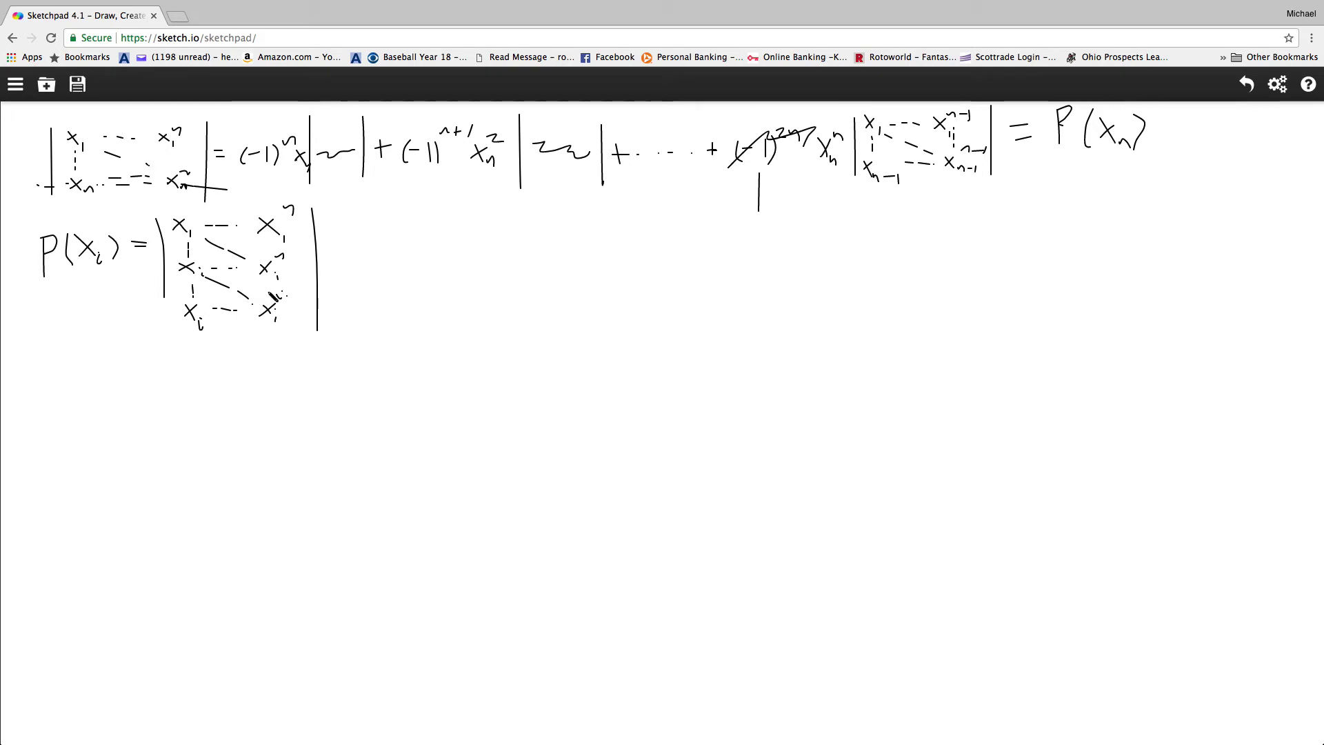
left_click_drag(264, 275, 264, 280)
left_click_drag(265, 284, 264, 298)
mouse_move(265, 245)
left_mouse_down()
mouse_move(244, 300)
mouse_move(126, 229)
left_mouse_up()
mouse_move(202, 304)
left_mouse_down()
mouse_move(192, 338)
mouse_move(283, 310)
mouse_move(196, 305)
left_mouse_up()
- Write '= 0 for 1≤i<n (roots of poly).' and begin 'P(x_n) = (x_n −' below
mouse_move(391, 254)
left_mouse_down()
mouse_move(450, 269)
mouse_move(452, 236)
left_mouse_up()
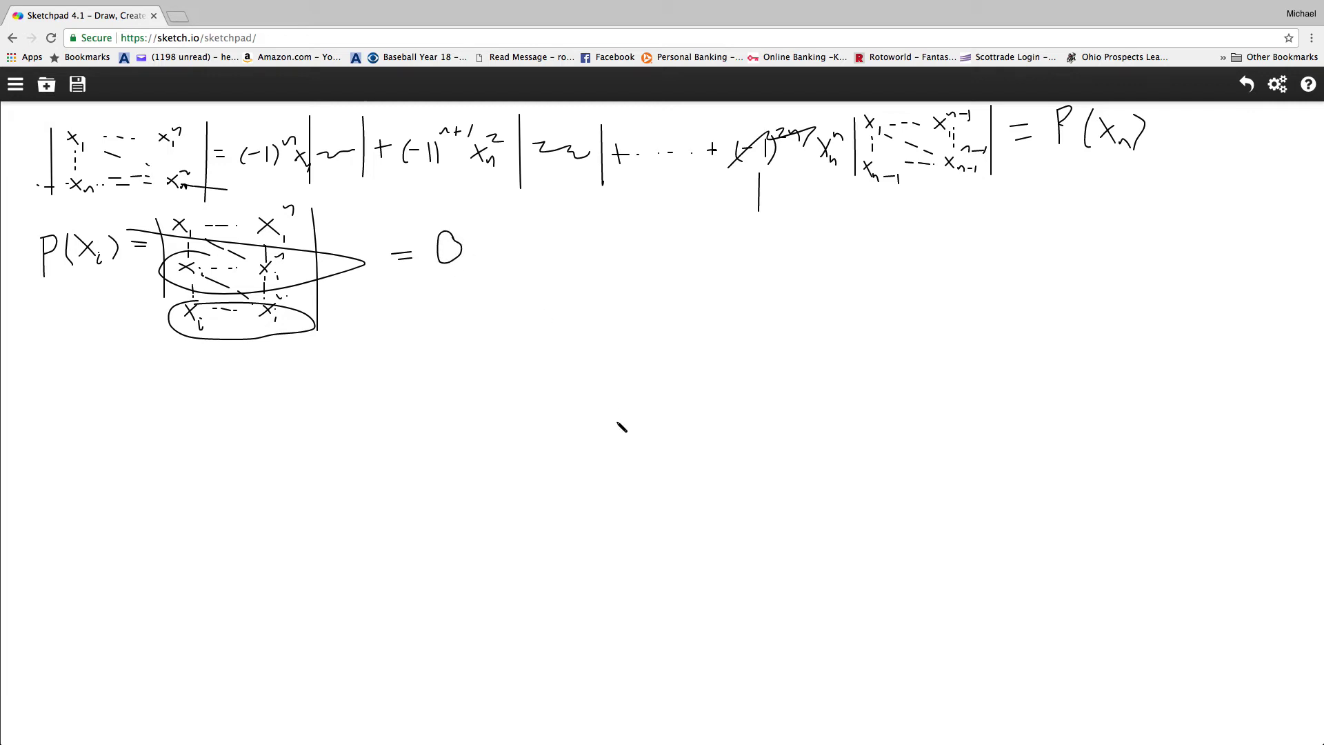
left_click(585, 271)
mouse_move(535, 226)
left_mouse_down()
mouse_move(522, 250)
mouse_move(535, 238)
left_mouse_up()
mouse_move(546, 238)
left_mouse_down()
mouse_move(566, 249)
mouse_move(693, 225)
mouse_move(702, 241)
left_mouse_up()
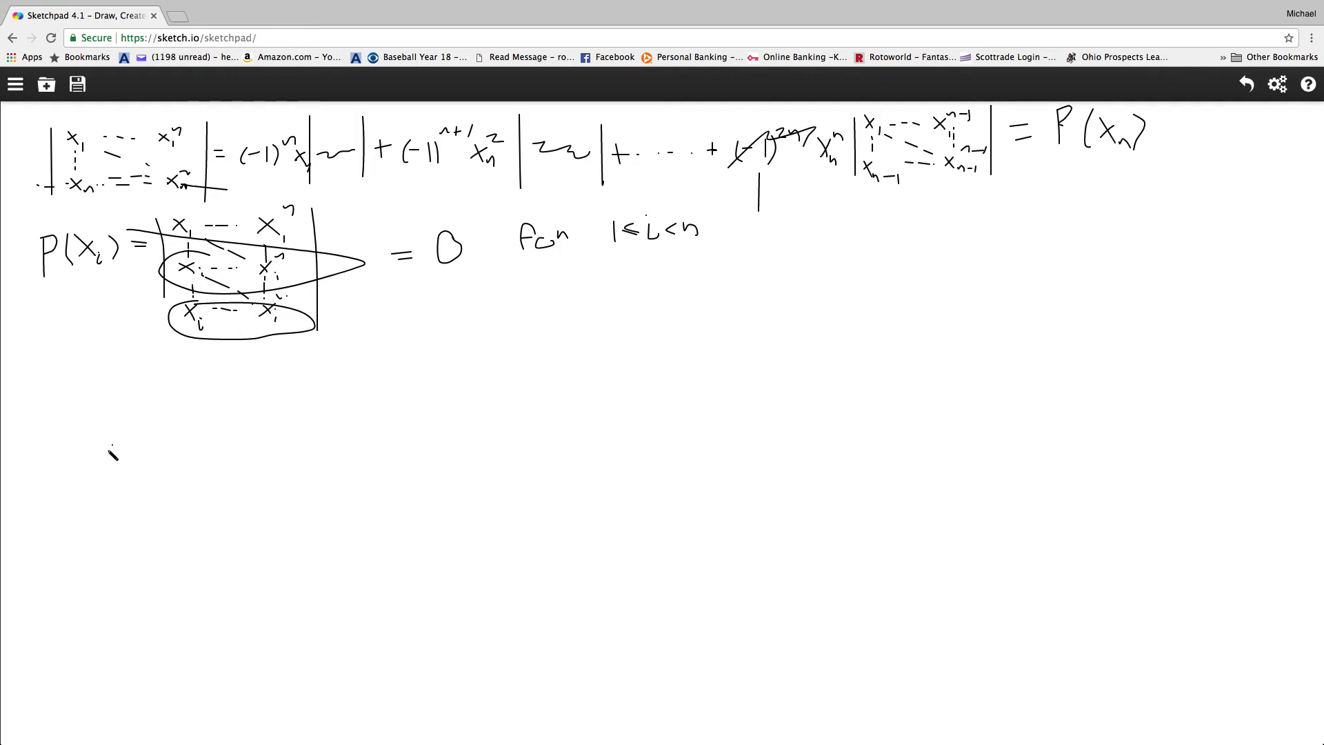
mouse_move(760, 221)
left_mouse_down()
mouse_move(755, 242)
mouse_move(784, 215)
mouse_move(800, 235)
mouse_move(831, 225)
left_mouse_up()
mouse_move(836, 210)
left_mouse_down()
mouse_move(850, 238)
mouse_move(927, 237)
mouse_move(934, 223)
mouse_move(995, 252)
mouse_move(1012, 241)
mouse_move(992, 257)
mouse_move(1032, 242)
left_mouse_up()
left_click(1055, 258)
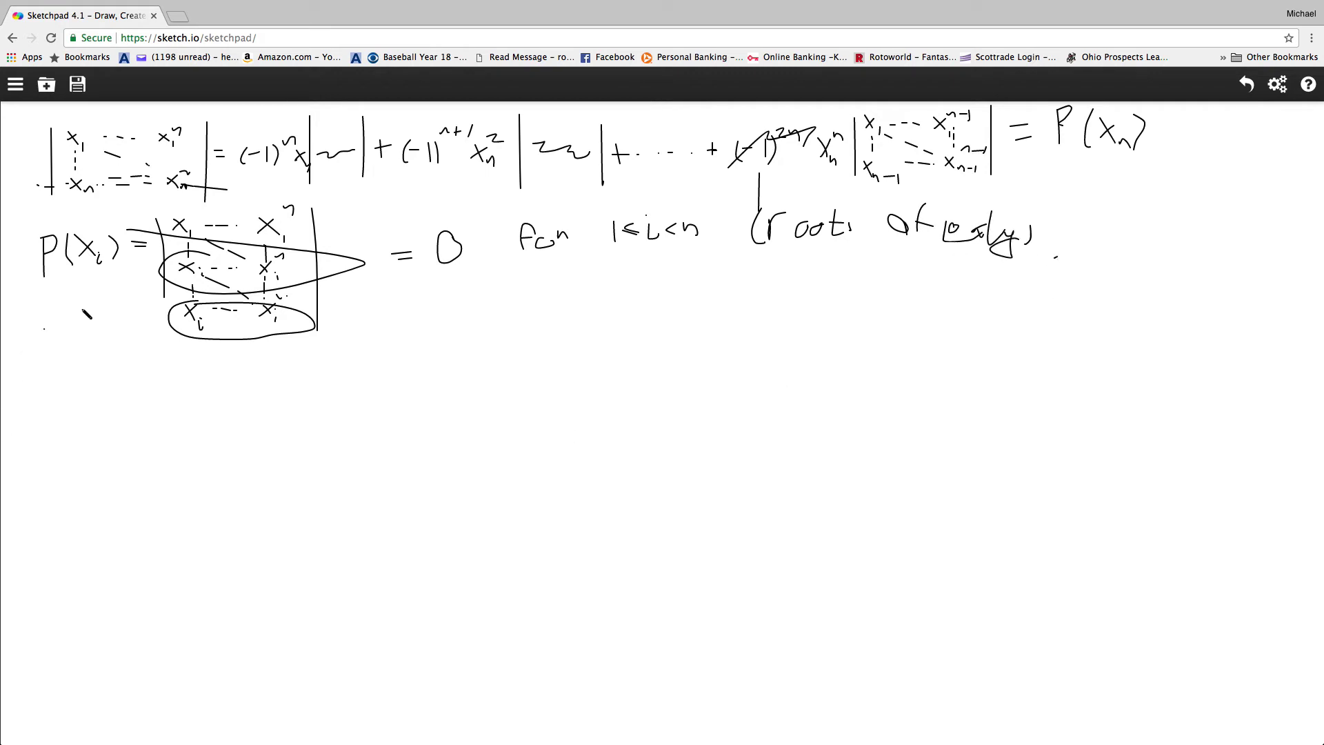
mouse_move(34, 366)
left_mouse_down()
mouse_move(36, 411)
mouse_move(62, 378)
mouse_move(36, 391)
mouse_move(96, 406)
mouse_move(244, 387)
left_mouse_up()
- Write (x_n−x_1)(x_n−x_2)…(x_n−x_{n−1})·C and draw an arrow from C to the minor
left_click_drag(243, 377, 274, 391)
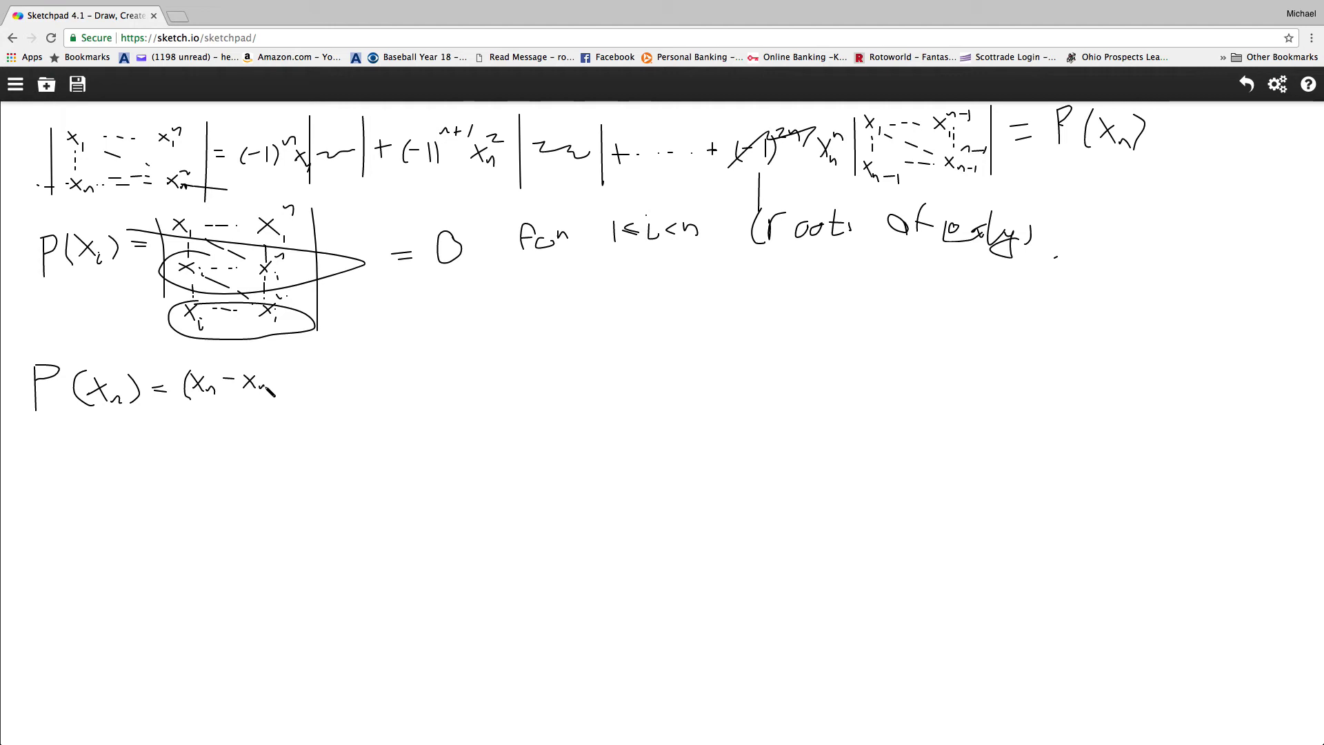
left_click(260, 389)
mouse_move(269, 373)
left_mouse_down()
mouse_move(266, 395)
mouse_move(451, 388)
left_mouse_up()
left_click(369, 380)
mouse_move(449, 376)
left_mouse_down()
mouse_move(441, 387)
mouse_move(522, 388)
mouse_move(815, 339)
mouse_move(1100, 218)
mouse_move(1007, 185)
mouse_move(1018, 177)
left_mouse_up()
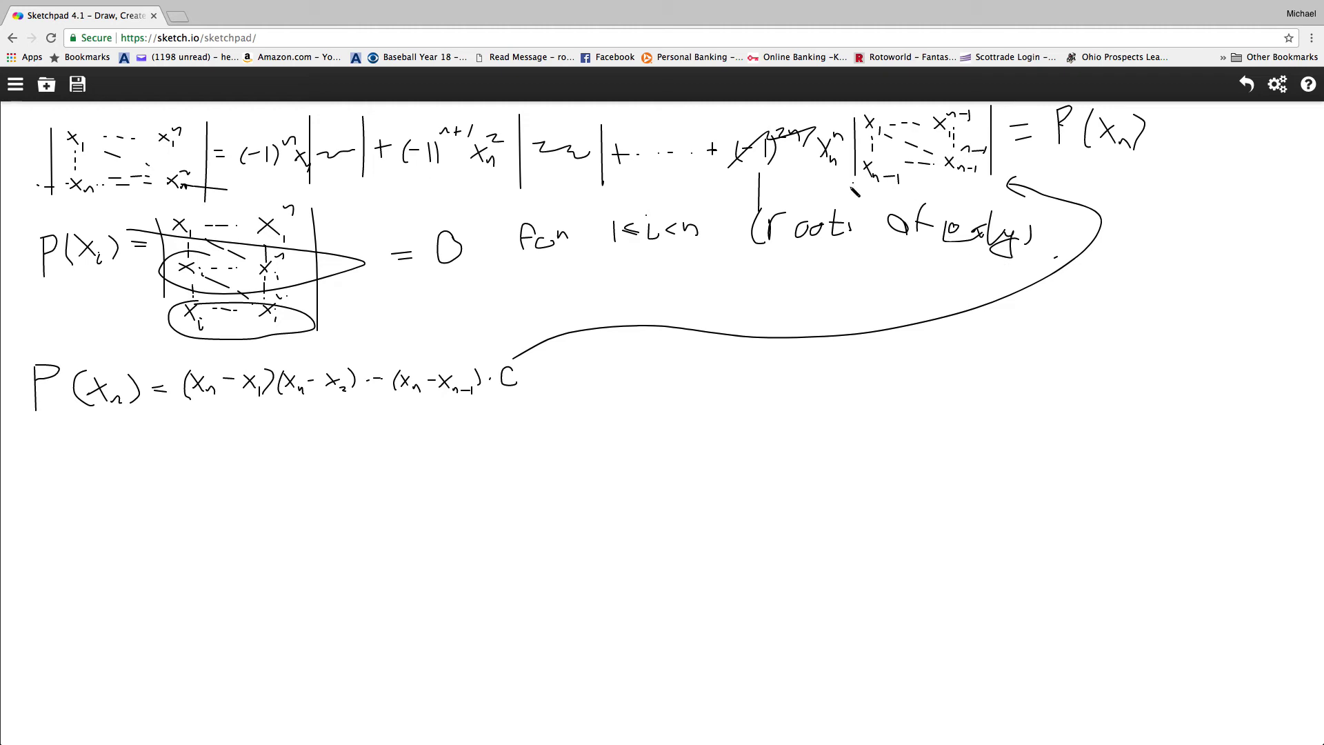
- Brace the minor, label it (x_{n−1}−x_1)(x_{n−1}−x_{n−2})…(x_2−x_1), and write '= (' after C
mouse_move(848, 174)
left_mouse_down()
mouse_move(976, 197)
mouse_move(998, 176)
mouse_move(1118, 186)
mouse_move(1125, 257)
left_mouse_up()
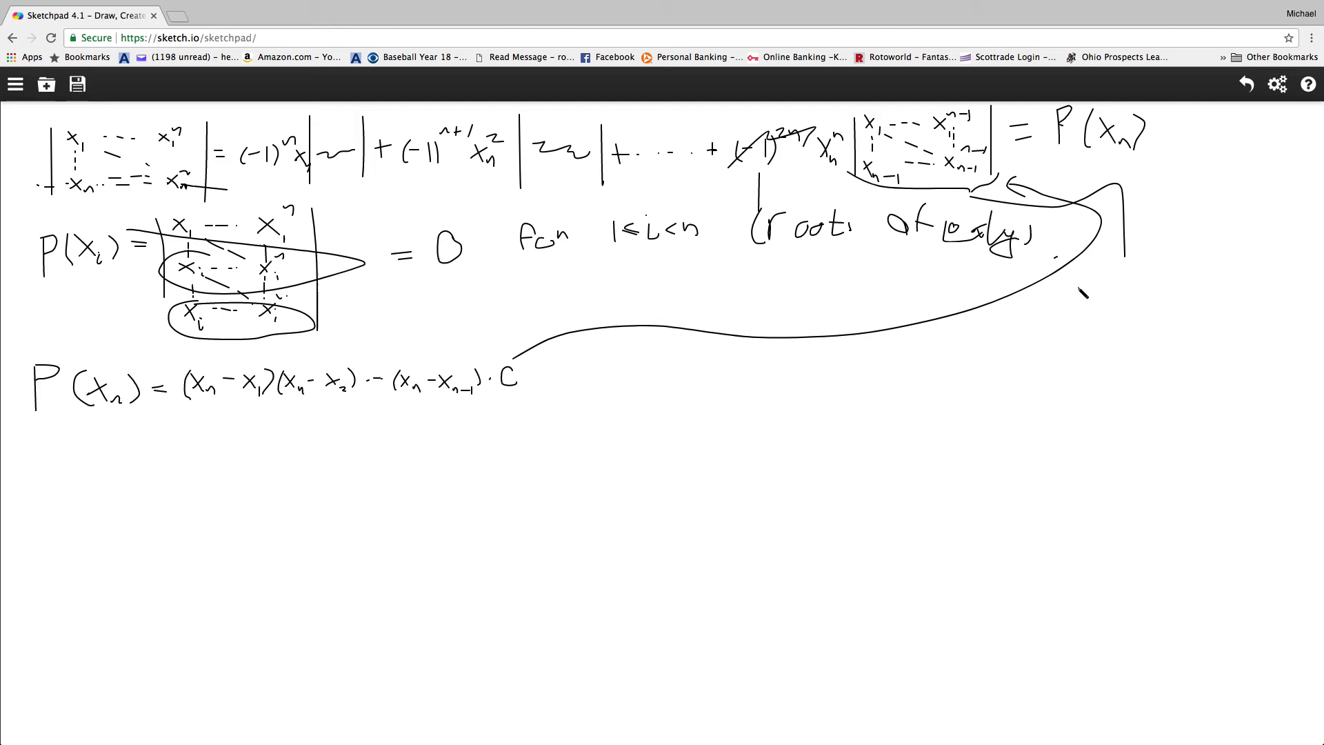
mouse_move(1074, 276)
left_mouse_down()
mouse_move(1079, 313)
mouse_move(1072, 300)
mouse_move(1104, 312)
mouse_move(1121, 289)
mouse_move(1146, 306)
mouse_move(1173, 294)
mouse_move(1199, 304)
left_mouse_up()
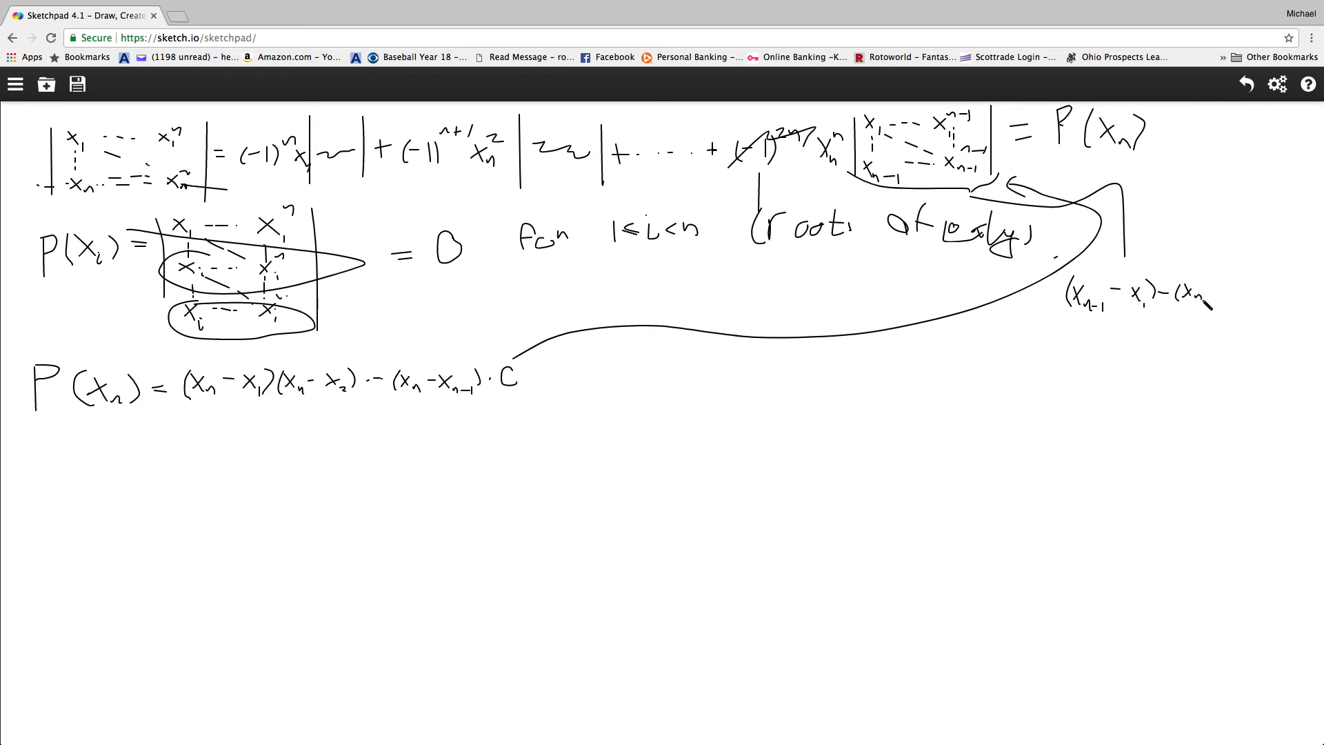
left_click_drag(1218, 293, 1234, 295)
left_click_drag(1236, 282, 1245, 294)
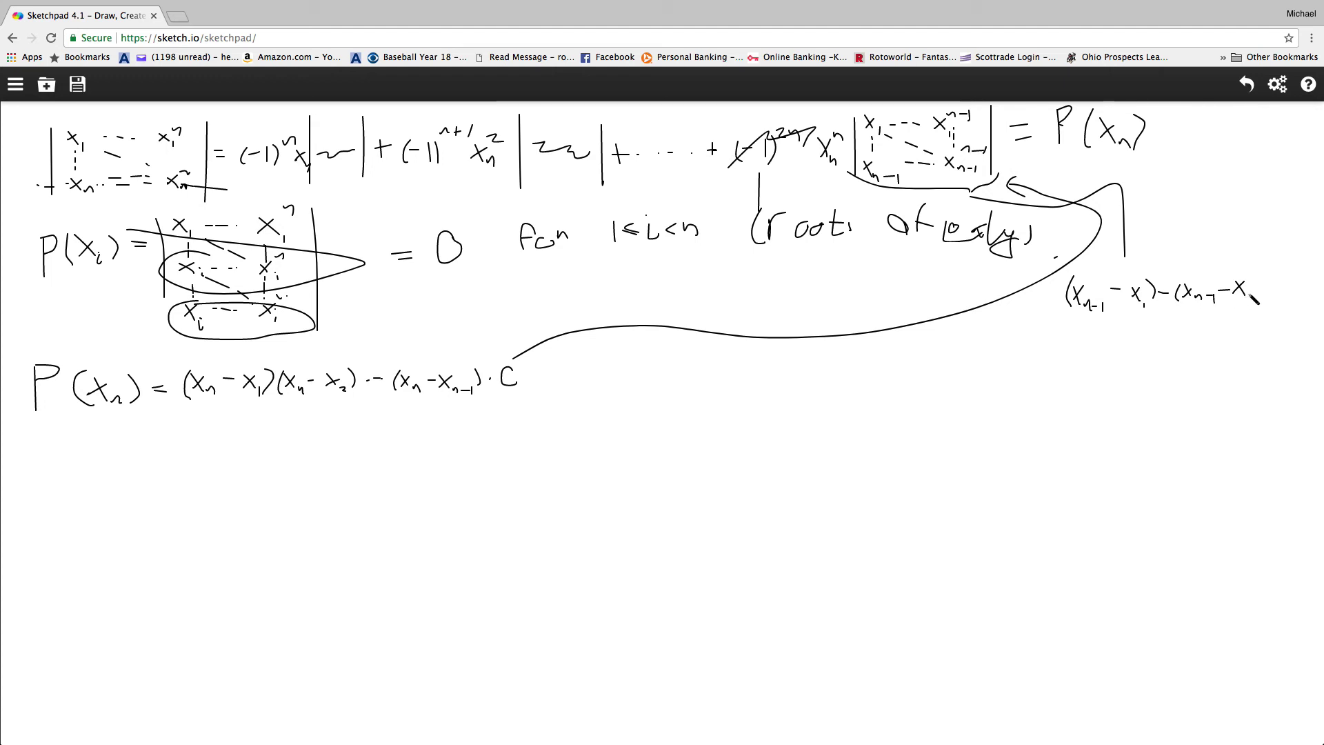
left_click_drag(1245, 305, 1278, 299)
left_click_drag(1289, 282, 1309, 283)
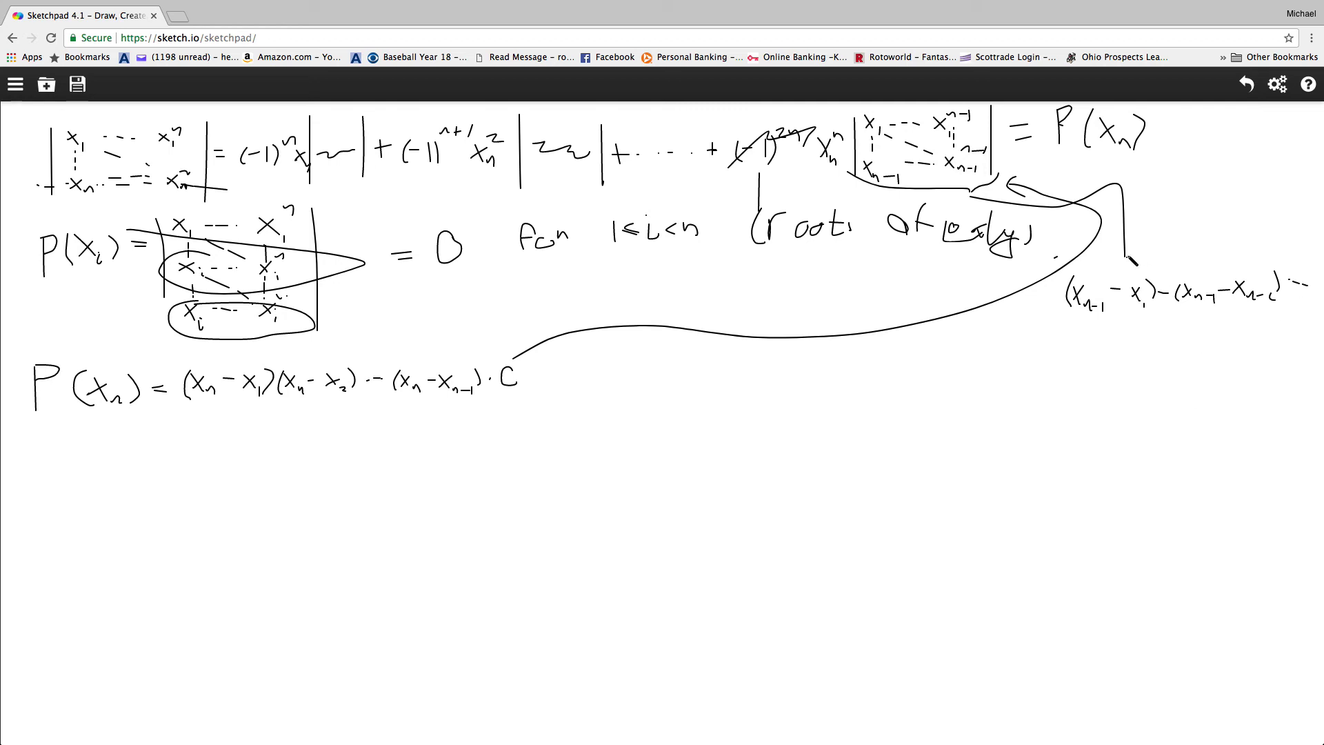
mouse_move(1213, 316)
left_mouse_down()
mouse_move(1220, 344)
mouse_move(1228, 338)
left_mouse_up()
mouse_move(1226, 318)
left_mouse_down()
mouse_move(1213, 339)
mouse_move(1295, 343)
left_mouse_up()
left_click_drag(556, 369, 552, 391)
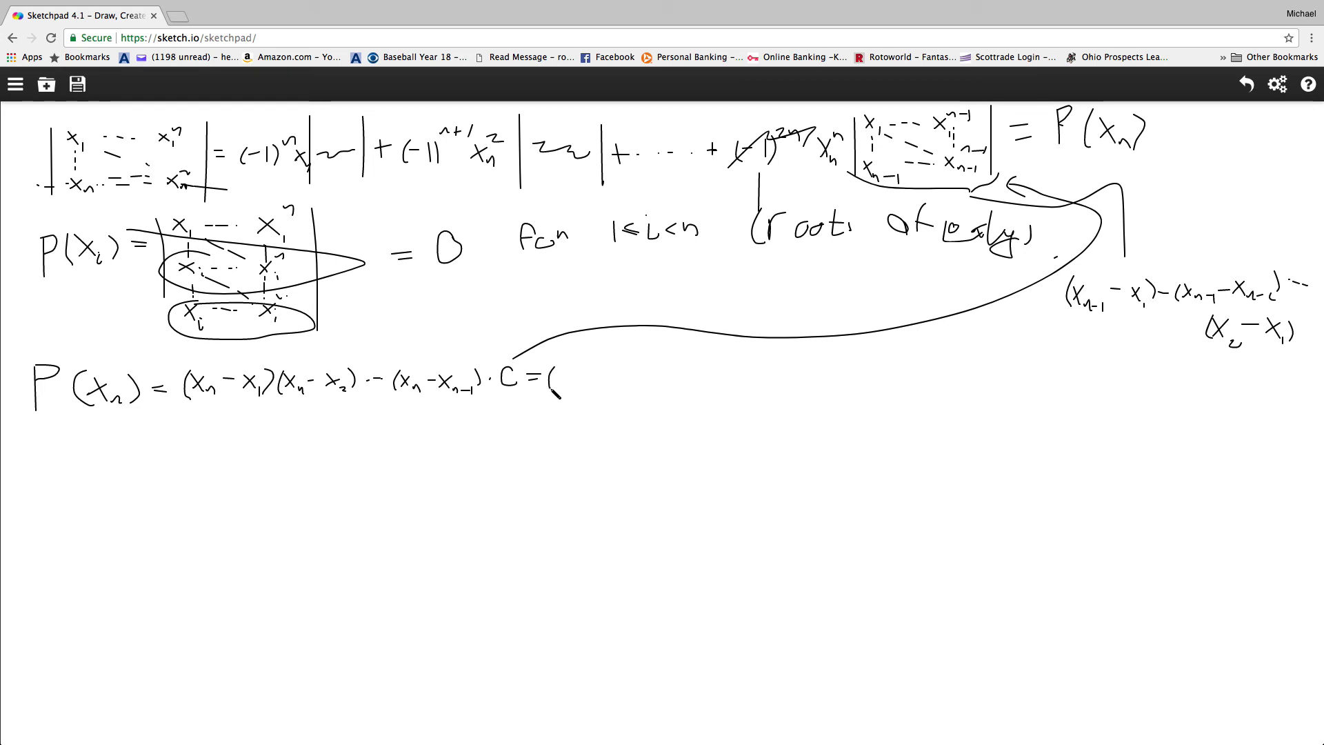
- Write the expanded factors (x_2−x_1)(x_3−x_1)(x_3−x_2)… after 'C = ('
left_click_drag(554, 376, 565, 386)
mouse_move(565, 375)
left_mouse_down()
mouse_move(554, 387)
mouse_move(572, 395)
mouse_move(586, 379)
mouse_move(649, 395)
mouse_move(662, 376)
mouse_move(700, 397)
mouse_move(743, 377)
mouse_move(765, 403)
mouse_move(791, 384)
mouse_move(841, 390)
left_mouse_up()
left_click(697, 382)
left_click(796, 385)
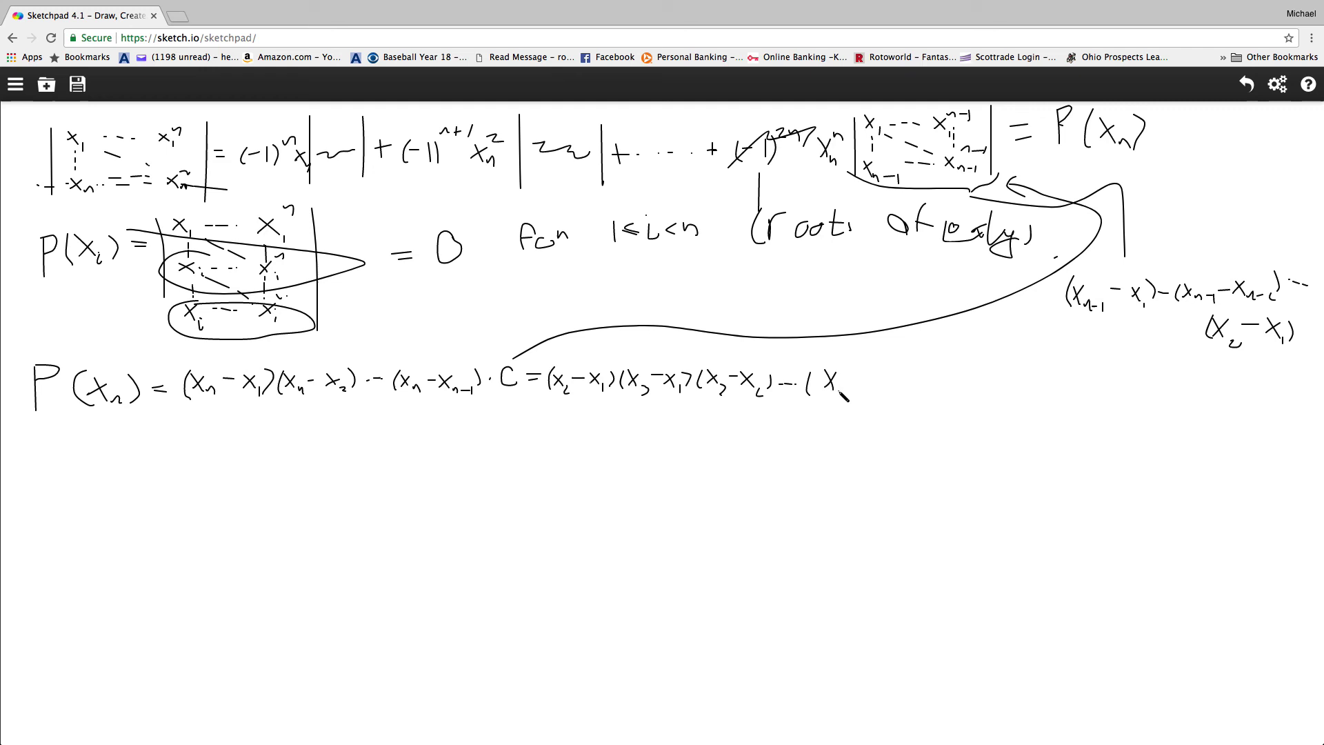
left_click_drag(838, 397, 884, 393)
left_click(857, 385)
- Add (x_n−x_1)…(x_n−x_{n−1}) and start a new line with '= ∏∏'
mouse_move(882, 376)
left_mouse_down()
mouse_move(872, 394)
mouse_move(883, 401)
mouse_move(917, 384)
left_mouse_up()
mouse_move(921, 384)
left_mouse_down()
mouse_move(969, 402)
mouse_move(978, 382)
left_mouse_up()
left_click_drag(988, 378, 1026, 396)
mouse_move(37, 468)
left_mouse_down()
mouse_move(61, 467)
mouse_move(82, 491)
mouse_move(111, 454)
mouse_move(142, 480)
mouse_move(161, 466)
left_mouse_up()
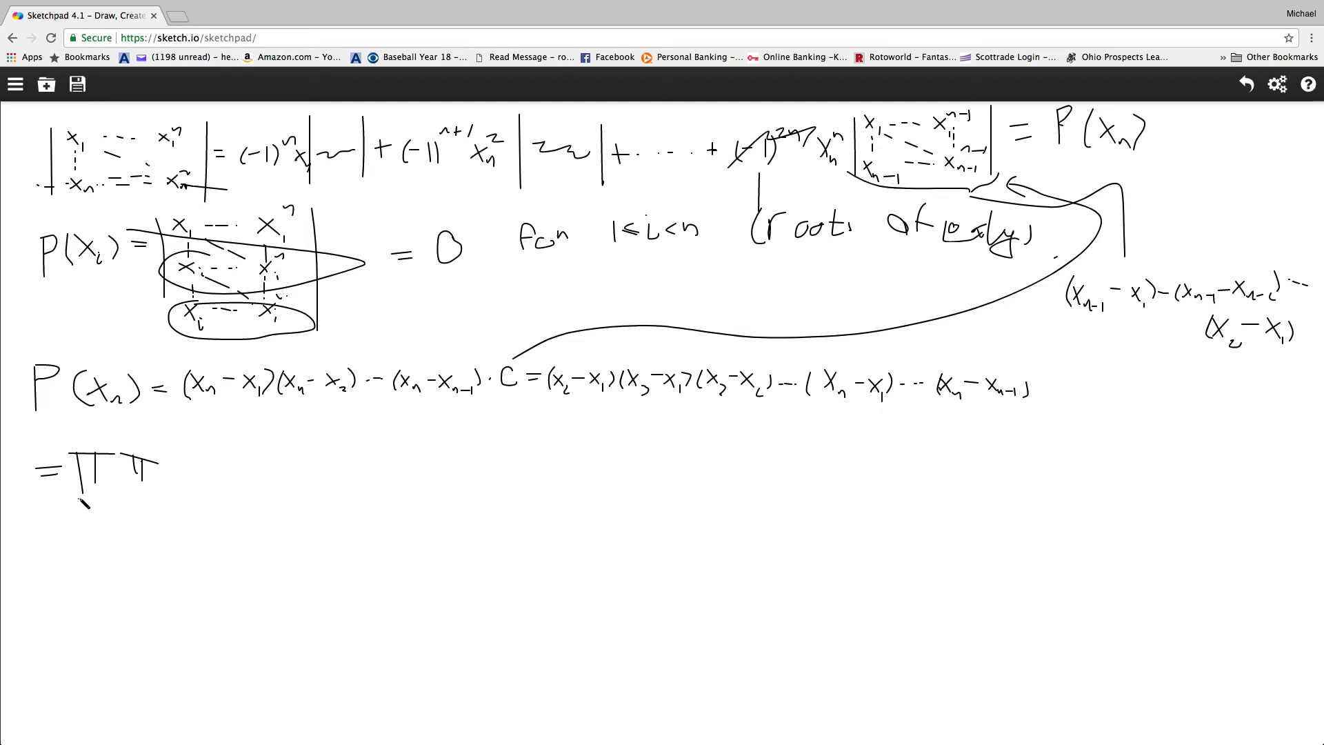
- Add limits i=2 to n and j=1 to i−1 to the two product signs
left_click_drag(80, 497, 92, 504)
left_click_drag(99, 500, 107, 506)
left_click_drag(83, 445, 90, 447)
left_click(132, 493)
left_click_drag(137, 491, 137, 496)
left_click_drag(150, 485, 149, 503)
left_click_drag(136, 441, 156, 448)
- Write (x_i − x_j) after the products and draw a box around the final formula
mouse_move(187, 459)
left_mouse_down()
mouse_move(182, 484)
mouse_move(205, 476)
mouse_move(222, 489)
mouse_move(241, 472)
mouse_move(220, 471)
mouse_move(266, 491)
mouse_move(250, 486)
mouse_move(269, 475)
mouse_move(263, 489)
left_mouse_up()
left_click(256, 471)
mouse_move(65, 436)
left_mouse_down()
mouse_move(70, 482)
mouse_move(266, 525)
mouse_move(309, 427)
mouse_move(47, 414)
left_mouse_up()
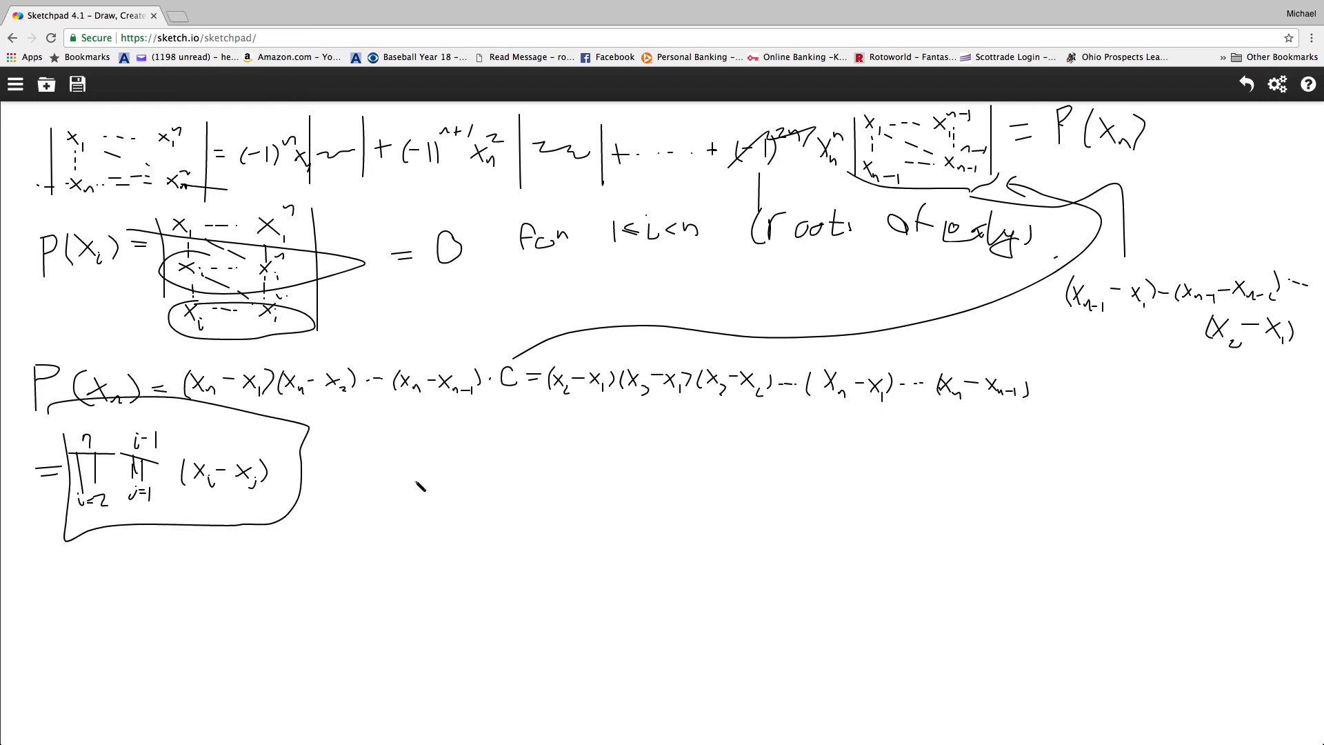
mouse_move(415, 482)
left_mouse_down()
mouse_move(410, 531)
mouse_move(493, 491)
mouse_move(388, 519)
left_mouse_up()
left_click(879, 345)
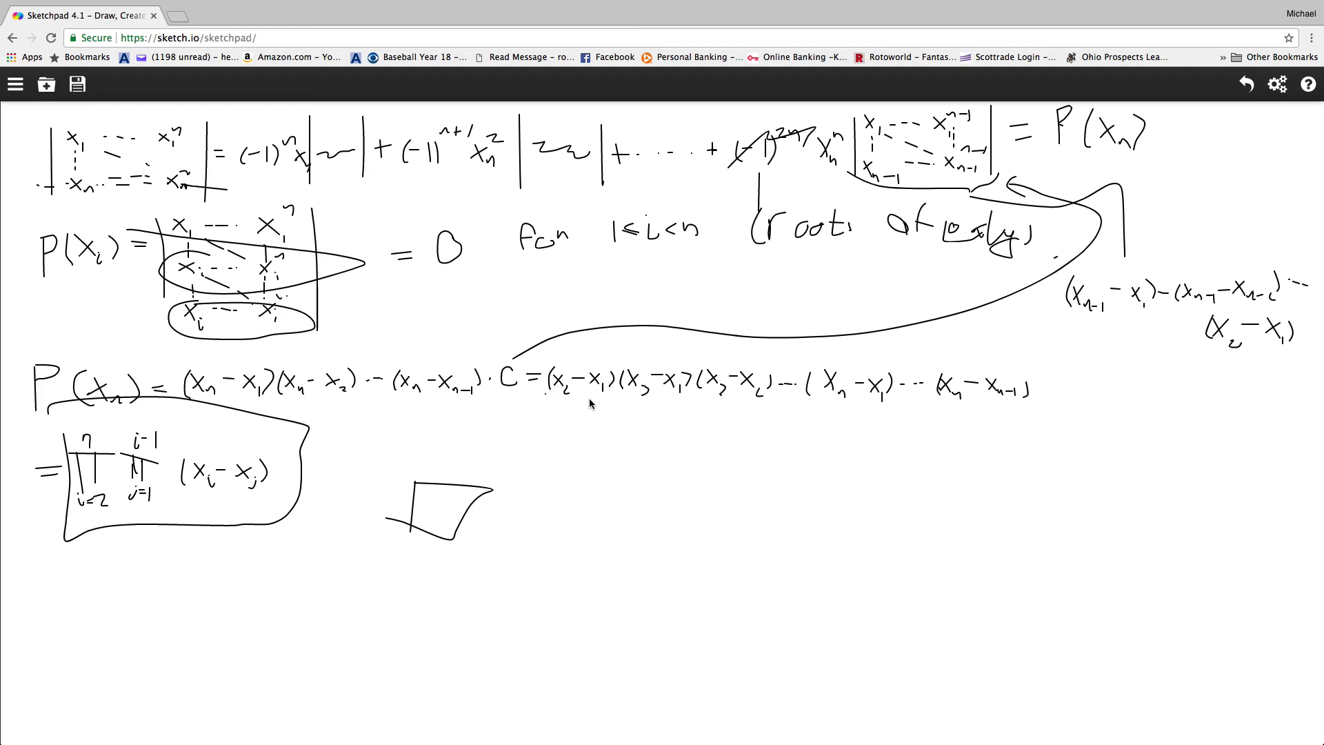
left_click(1208, 354)
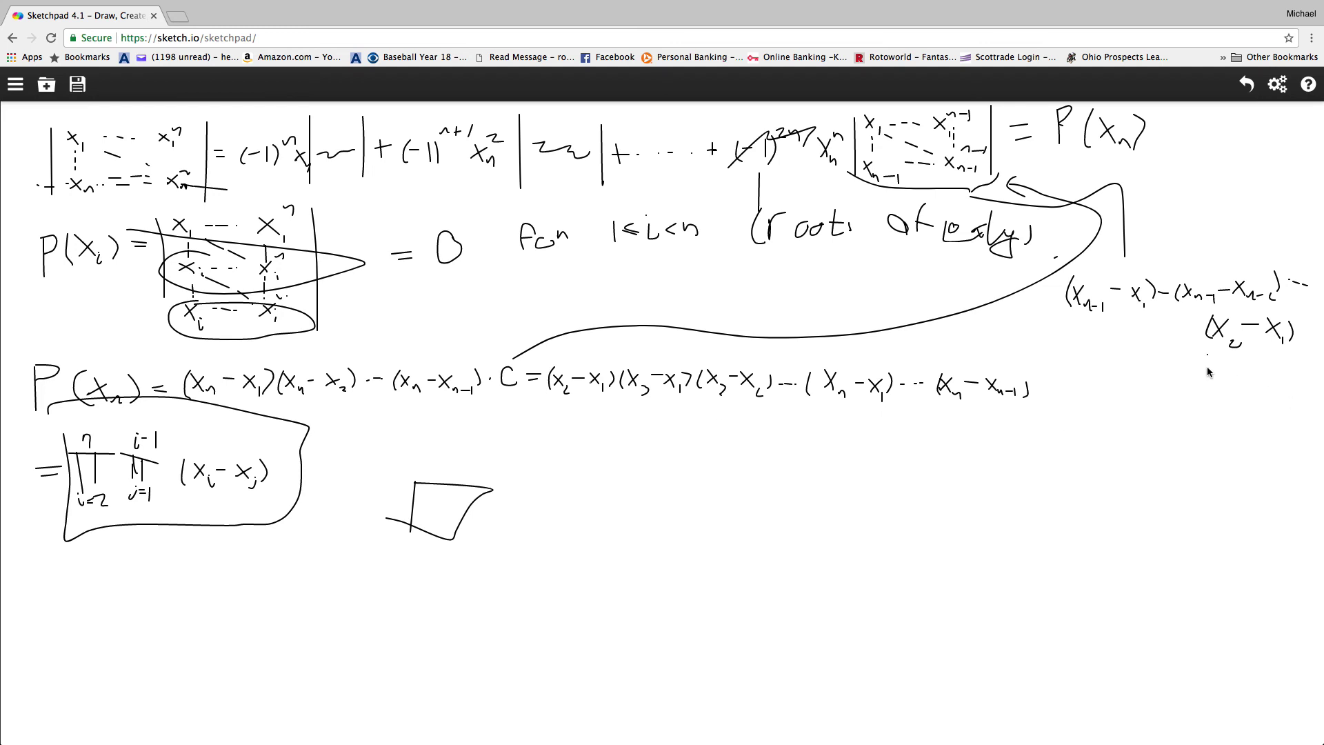